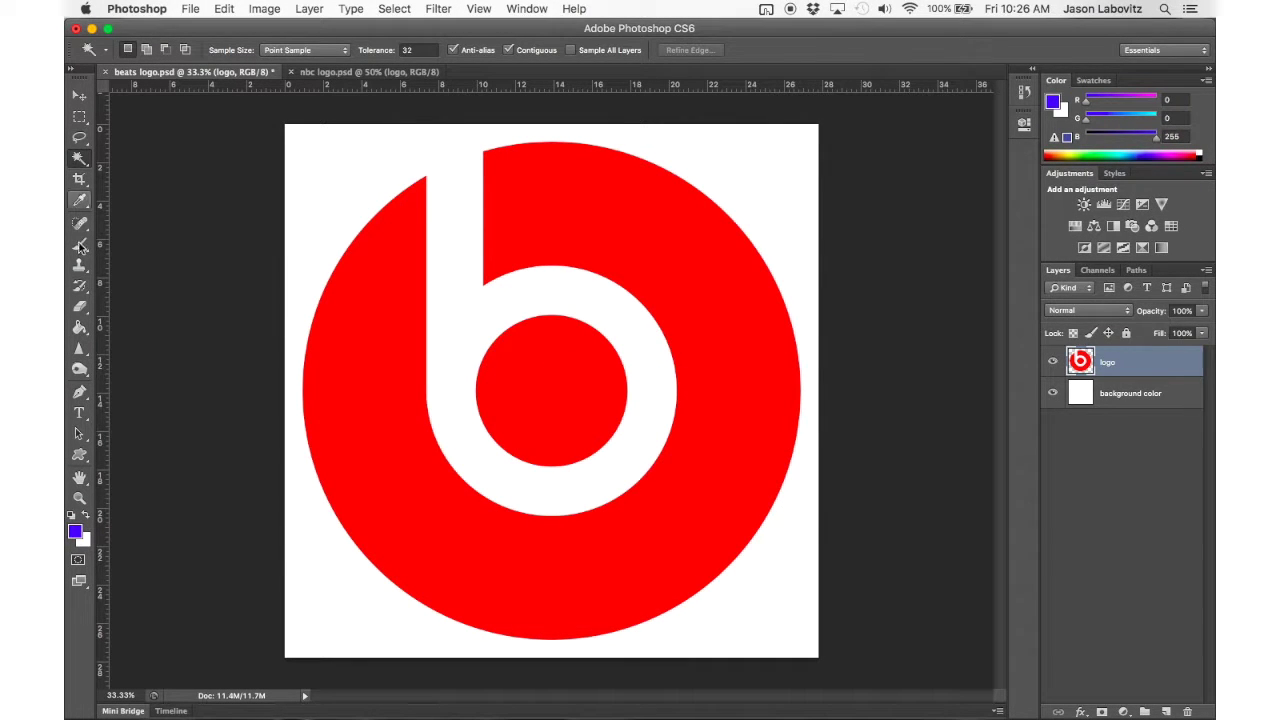
Step: Select the Beats logo's red outer ring and centre dot together with the Magic Wand tool
{"action": "left_click", "coordinate": [79, 160]}
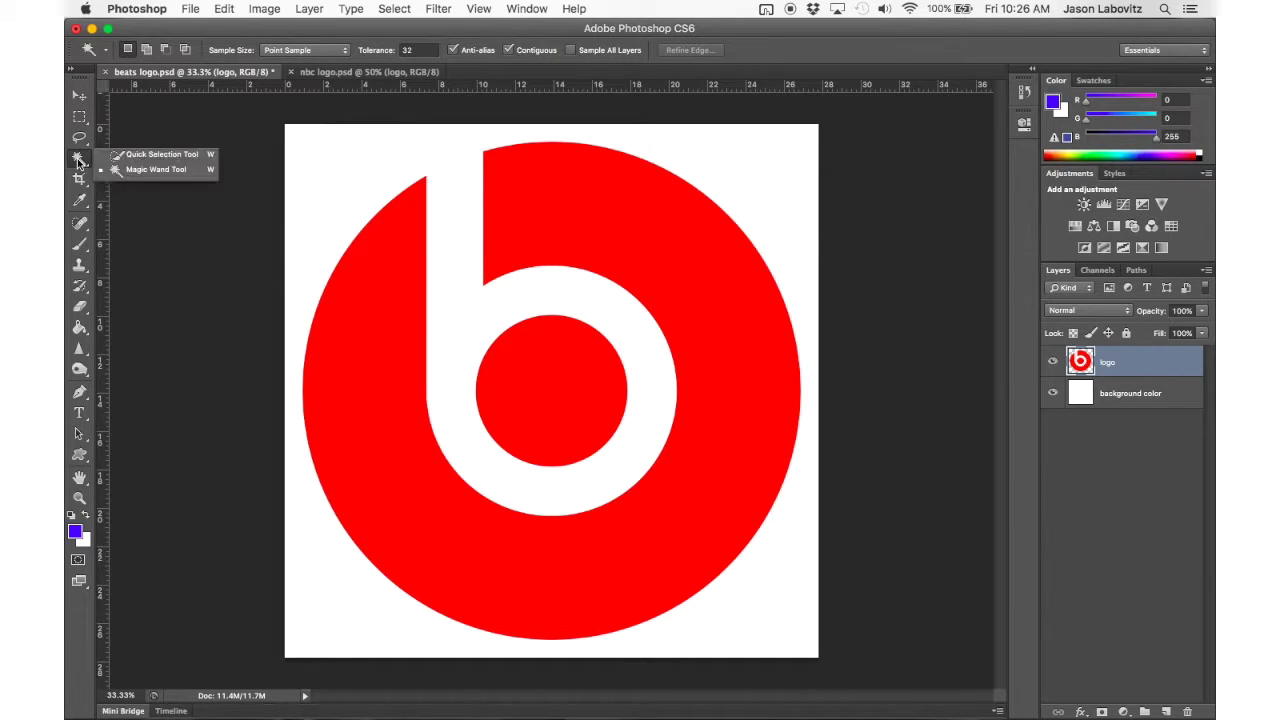
{"action": "left_click", "coordinate": [140, 170]}
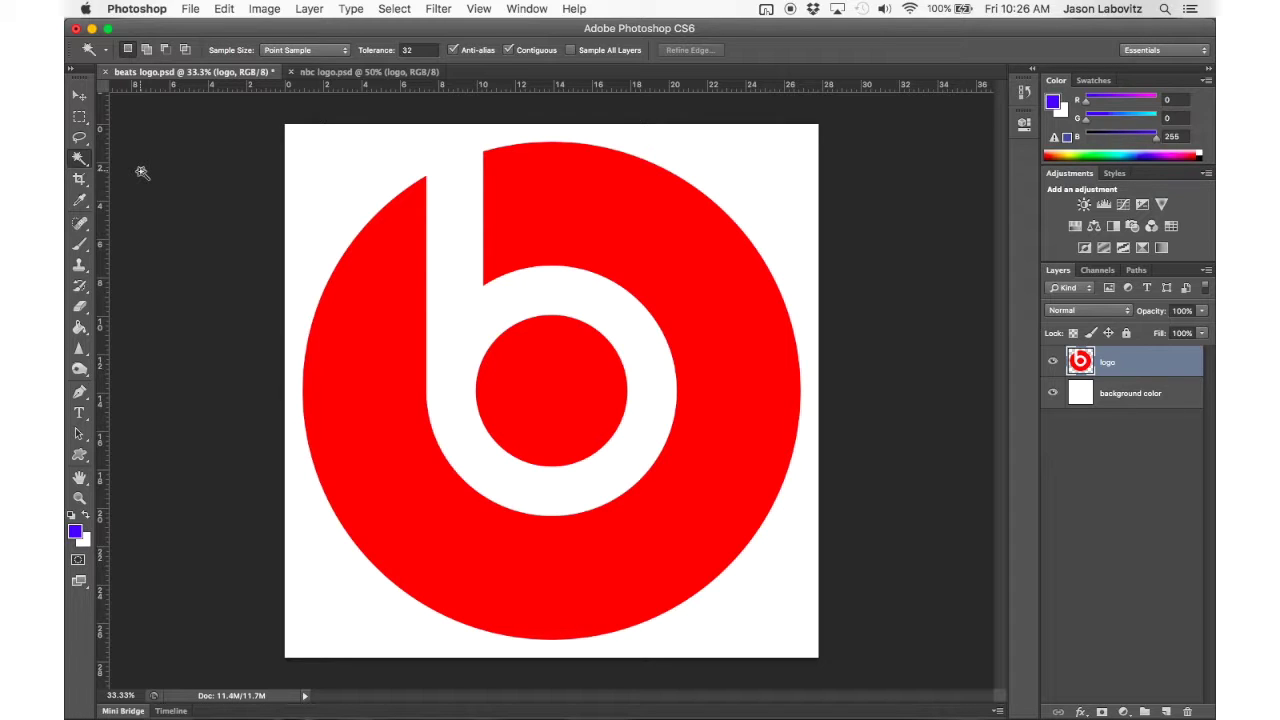
{"action": "left_click", "coordinate": [688, 226]}
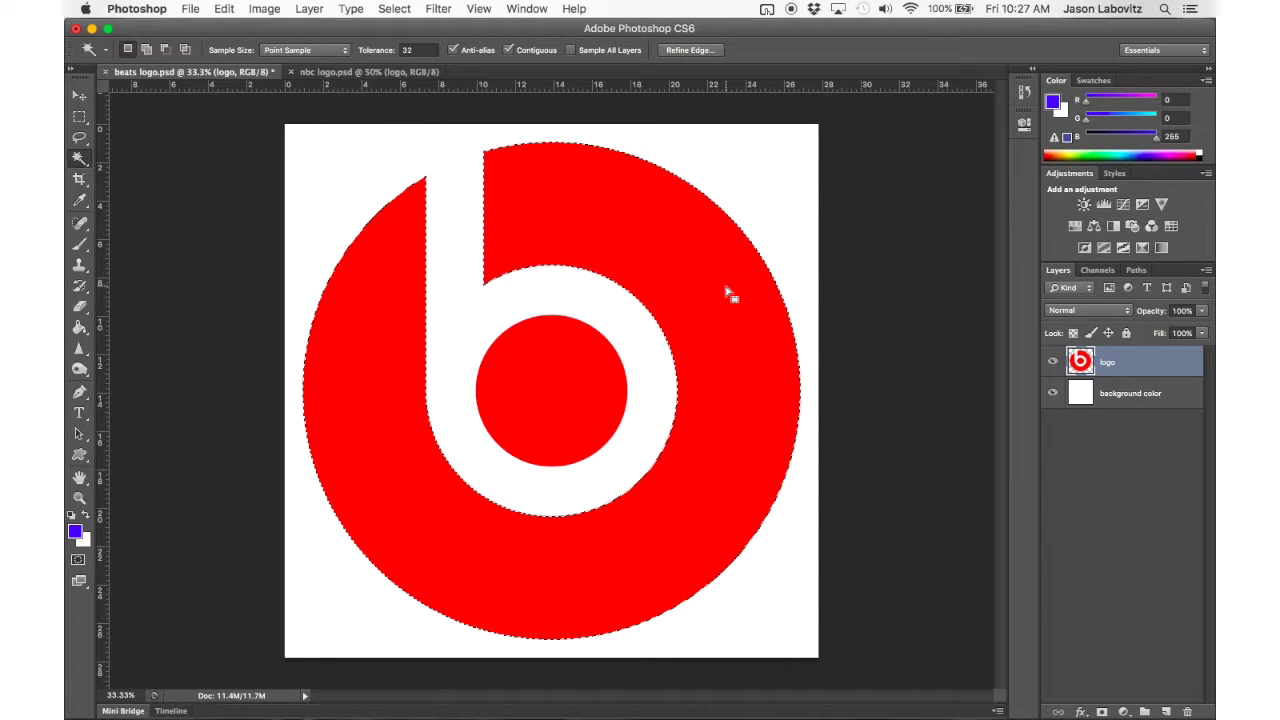
{"action": "left_click", "coordinate": [566, 391]}
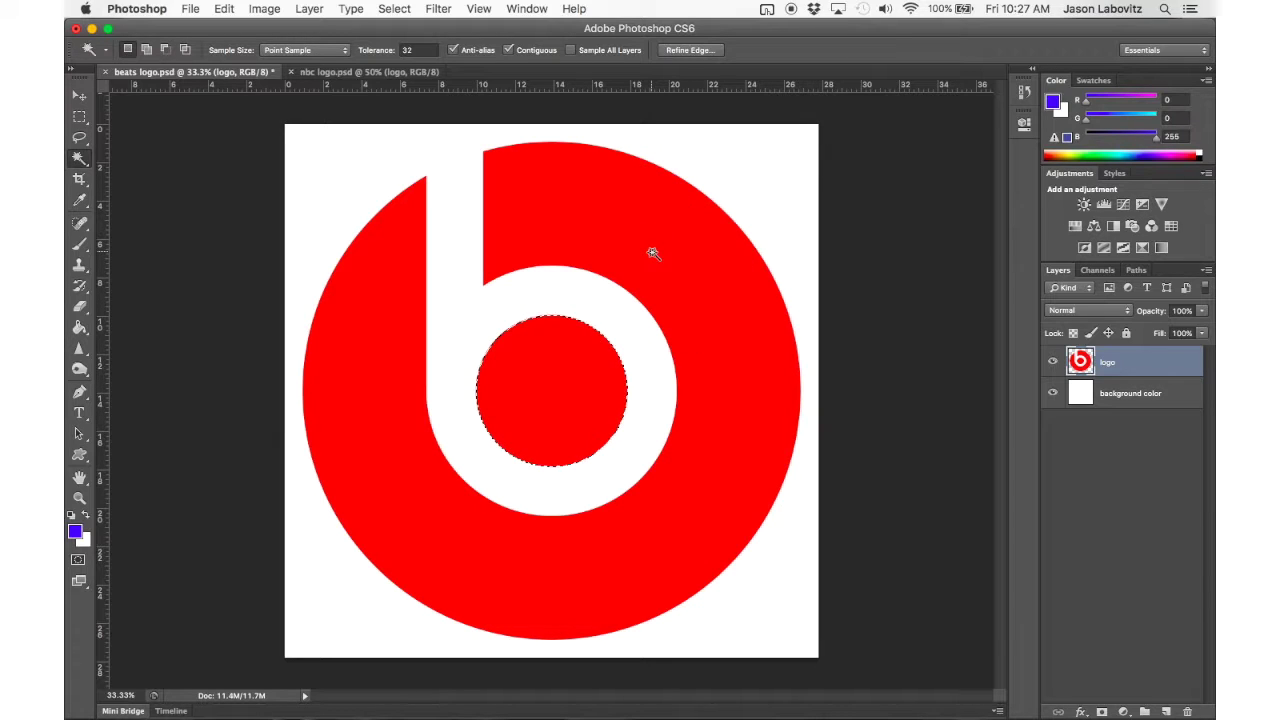
{"action": "key", "text": "shift"}
{"action": "left_click", "coordinate": [652, 255], "text": "shift"}
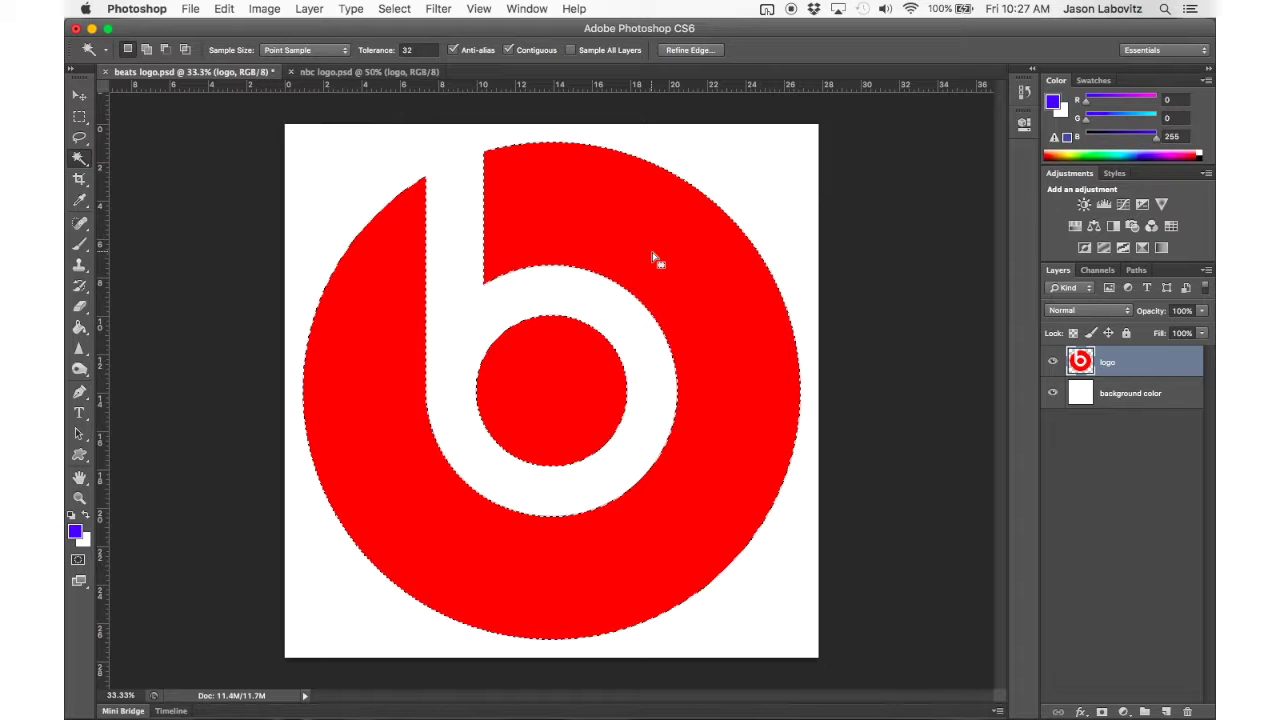
Step: Subtract the centre dot from the selection and clear the whole selection
{"action": "key", "text": "alt"}
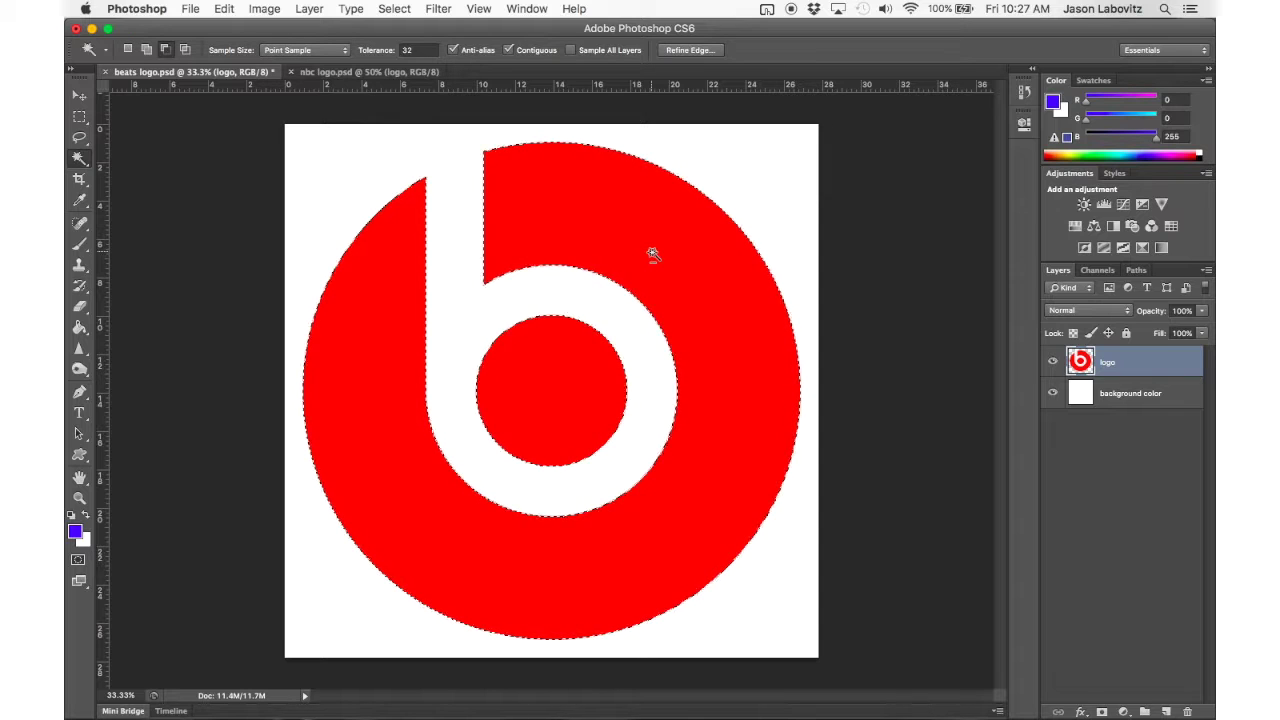
{"action": "left_click", "coordinate": [575, 371], "text": "alt"}
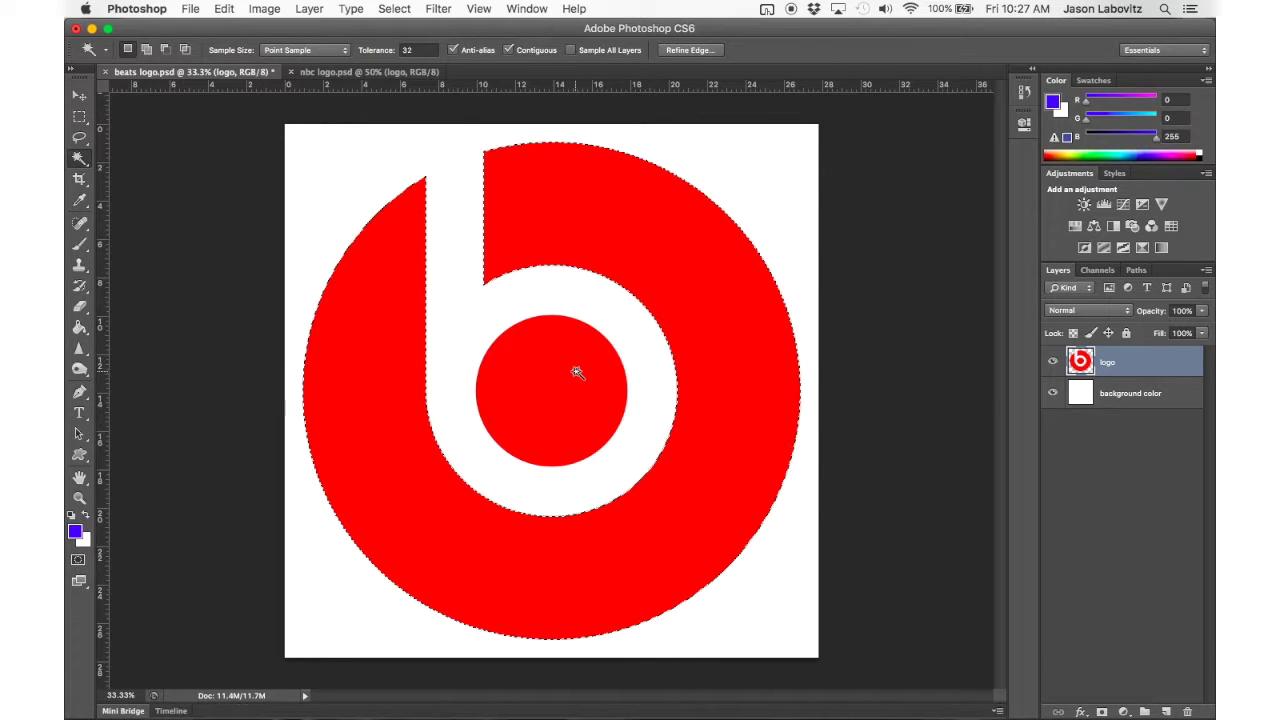
{"action": "key", "text": "super+d"}
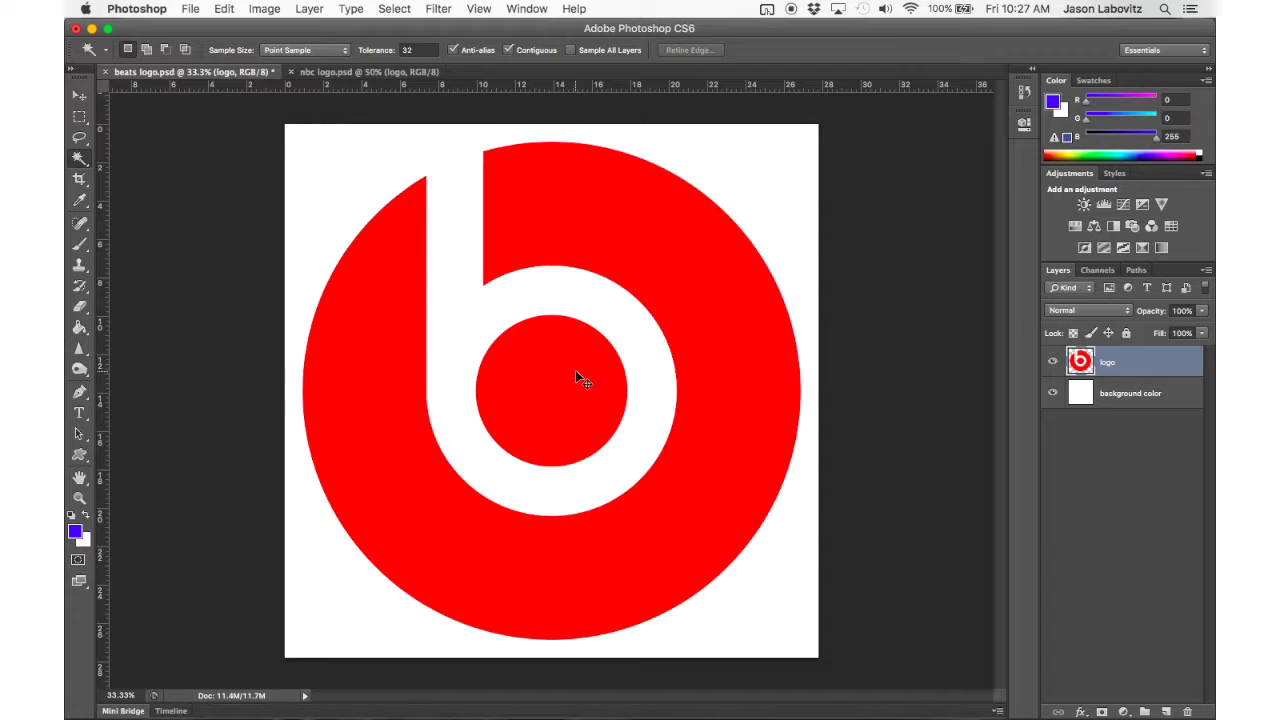
Step: Select the red outer ring plus the centre dot and delete them from the logo layer
{"action": "left_click", "coordinate": [677, 286]}
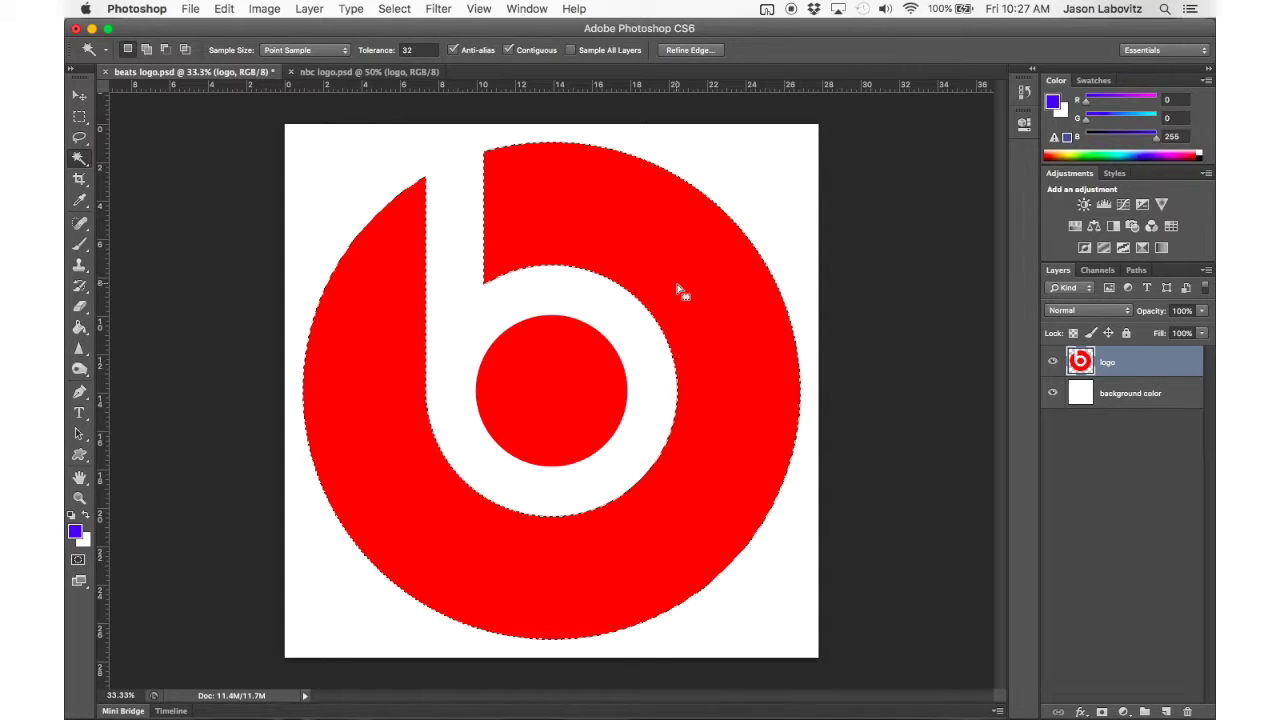
{"action": "left_click", "coordinate": [577, 394], "text": "shift"}
{"action": "key", "text": "Delete"}
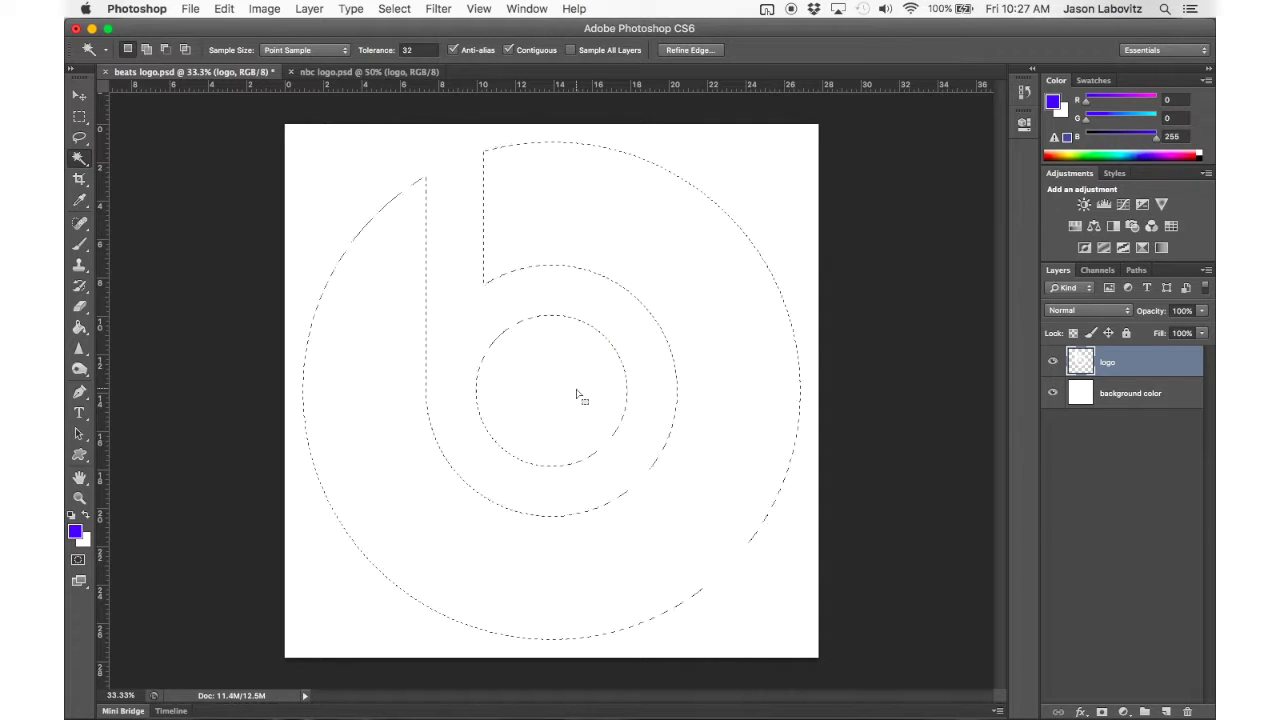
Step: Fill the selected ring and centre dot with the blue foreground color using the Paint Bucket, and deselect
{"action": "left_click", "coordinate": [81, 329]}
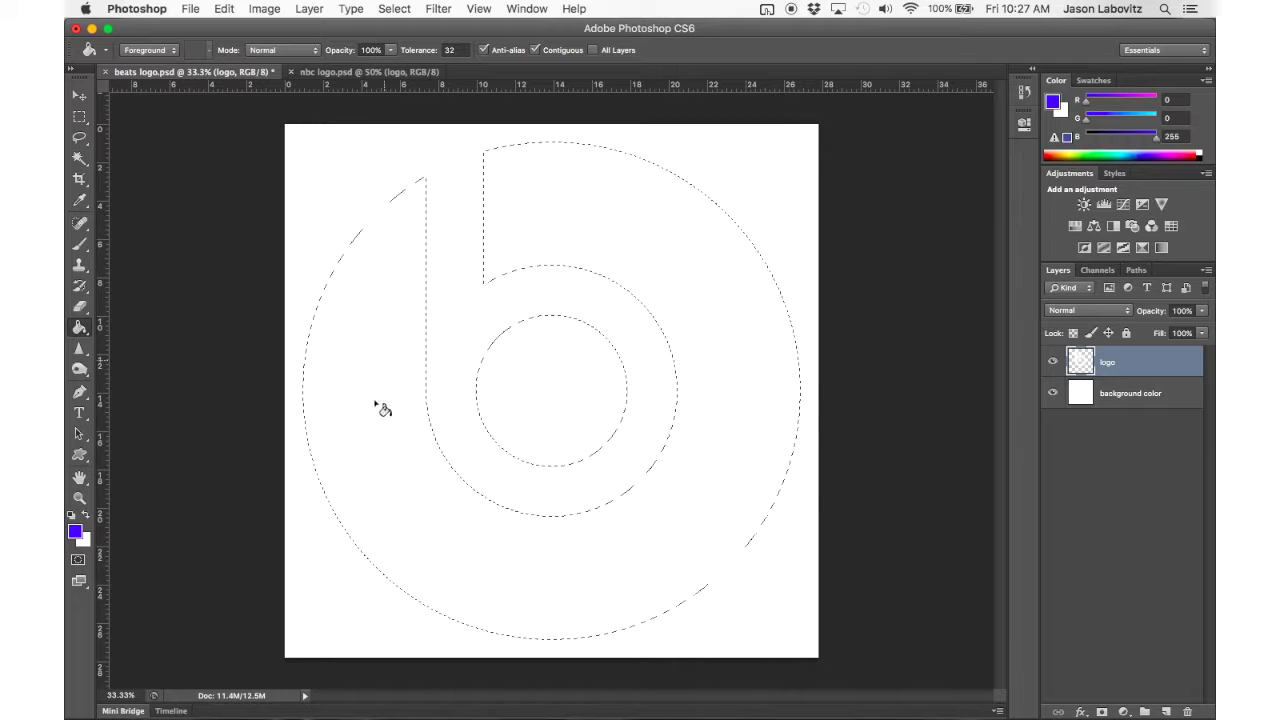
{"action": "left_click", "coordinate": [405, 531]}
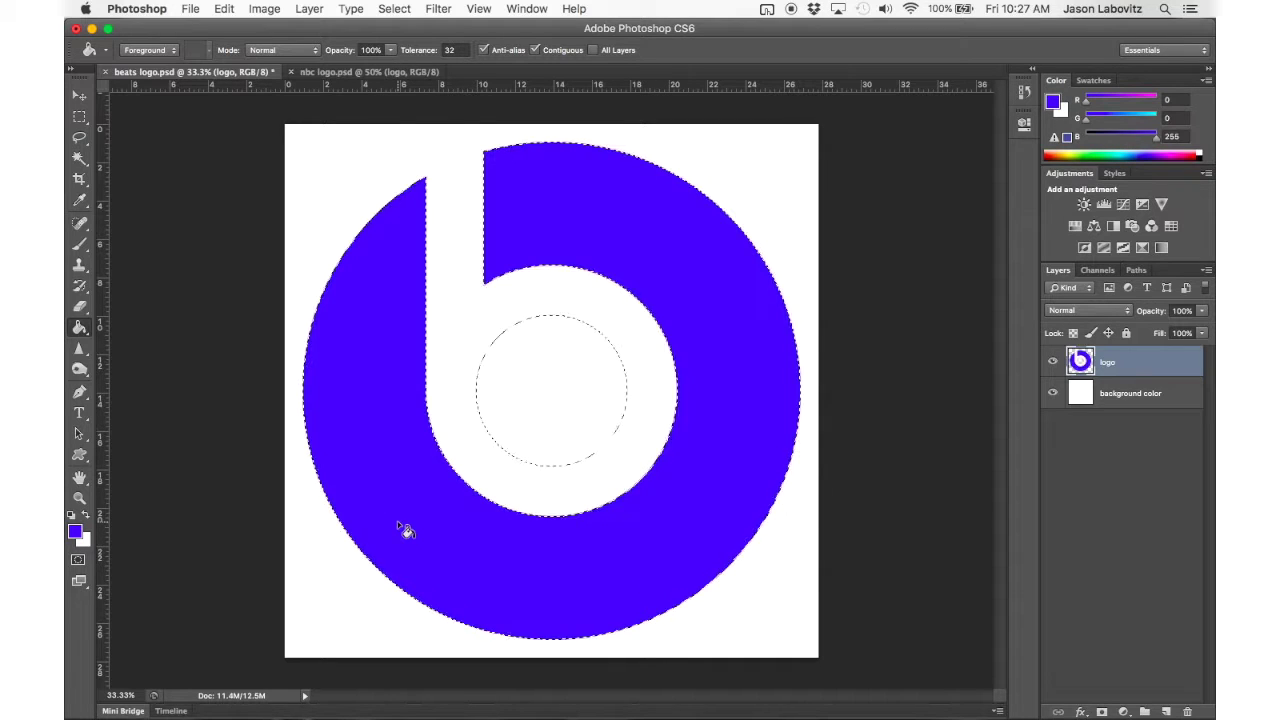
{"action": "left_click", "coordinate": [541, 432]}
{"action": "key", "text": "super+d"}
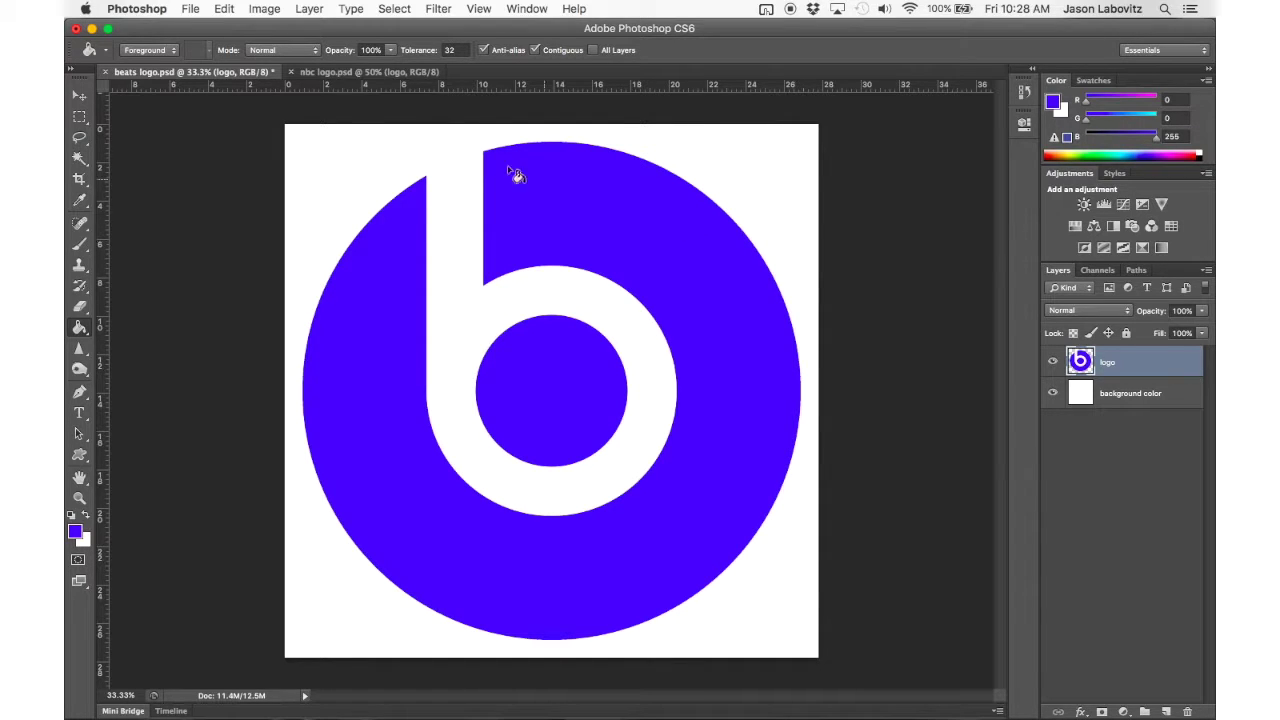
Step: In nbc logo.psd, use the Magic Wand to select the red, purple and blue feathers in one combined selection
{"action": "left_click", "coordinate": [372, 72]}
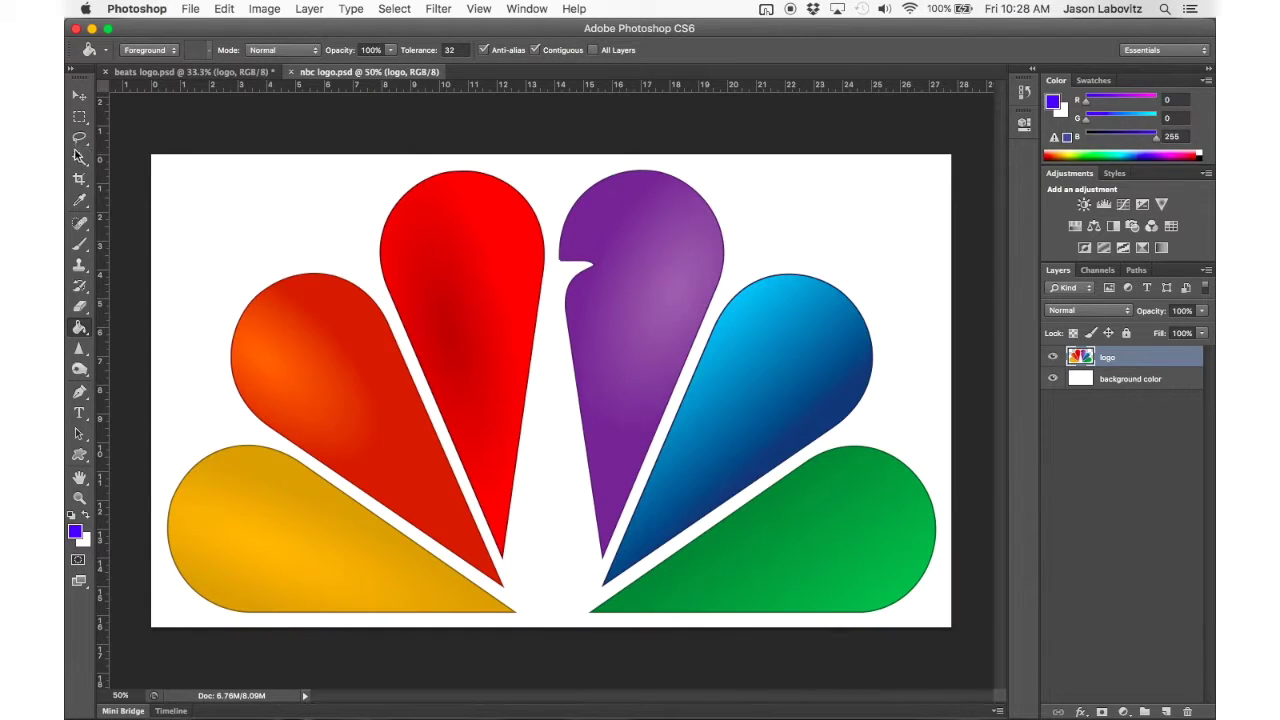
{"action": "left_click", "coordinate": [79, 158]}
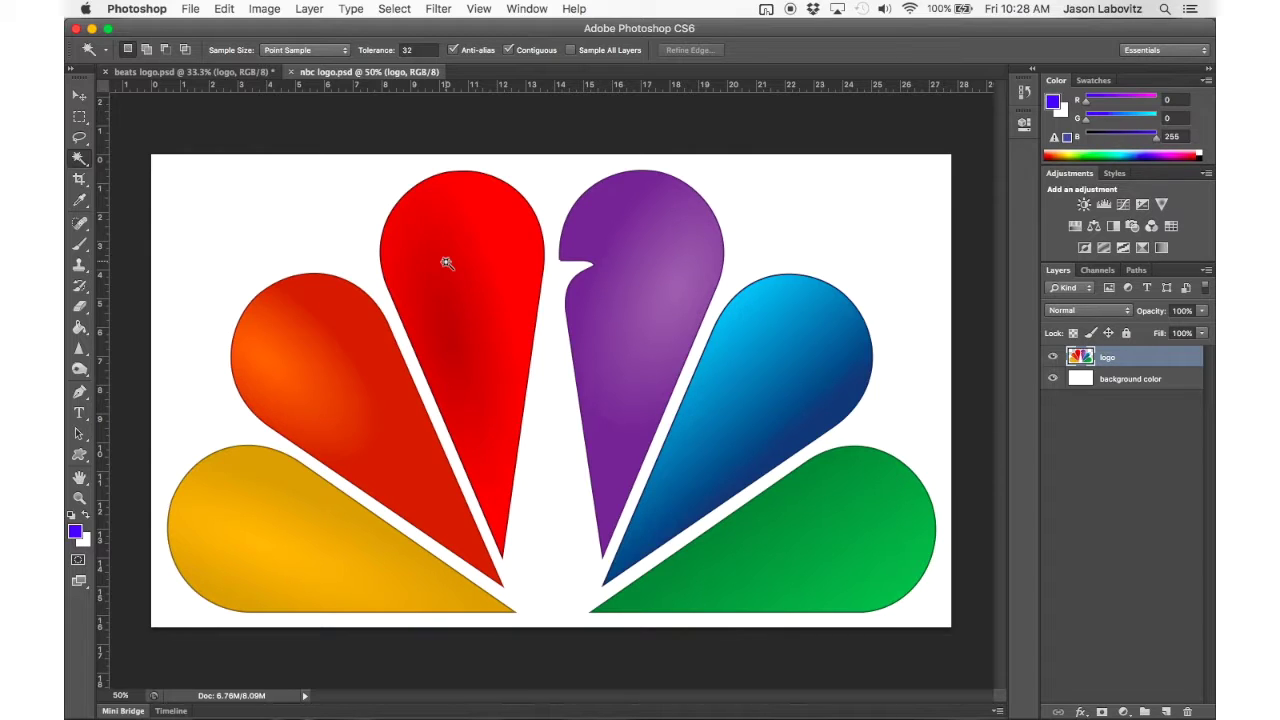
{"action": "left_click", "coordinate": [481, 272]}
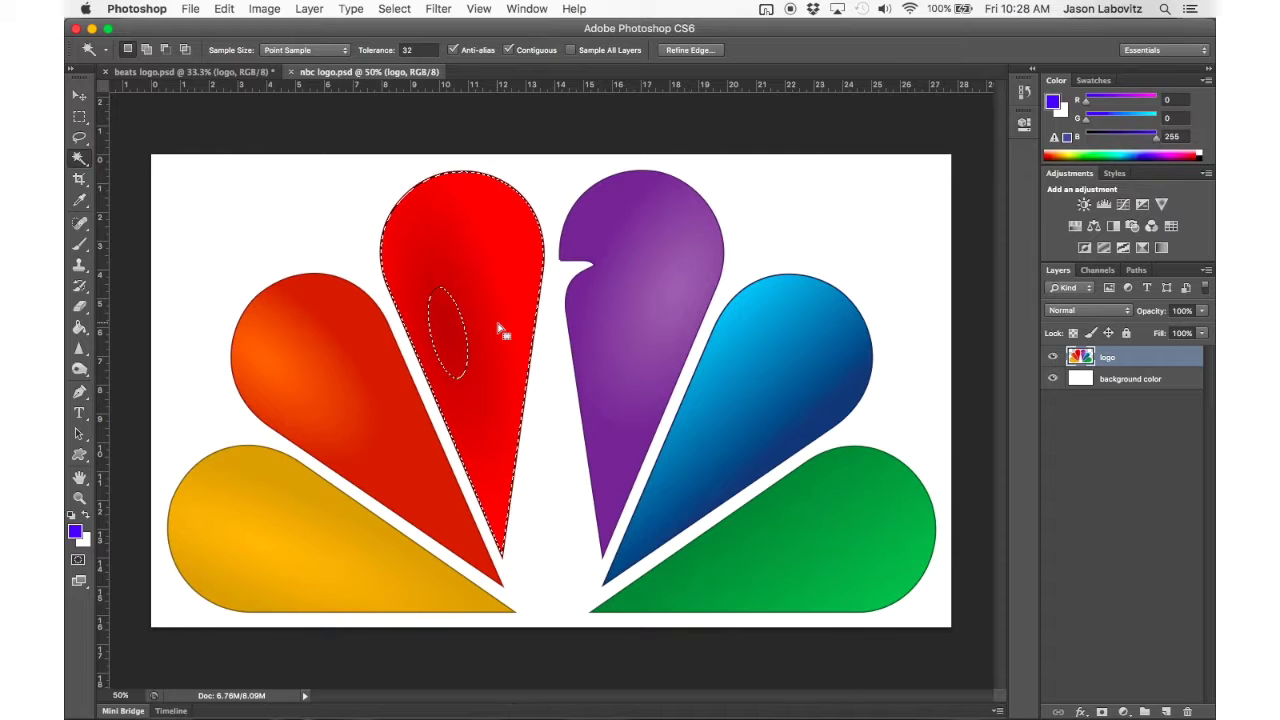
{"action": "key", "text": "shift"}
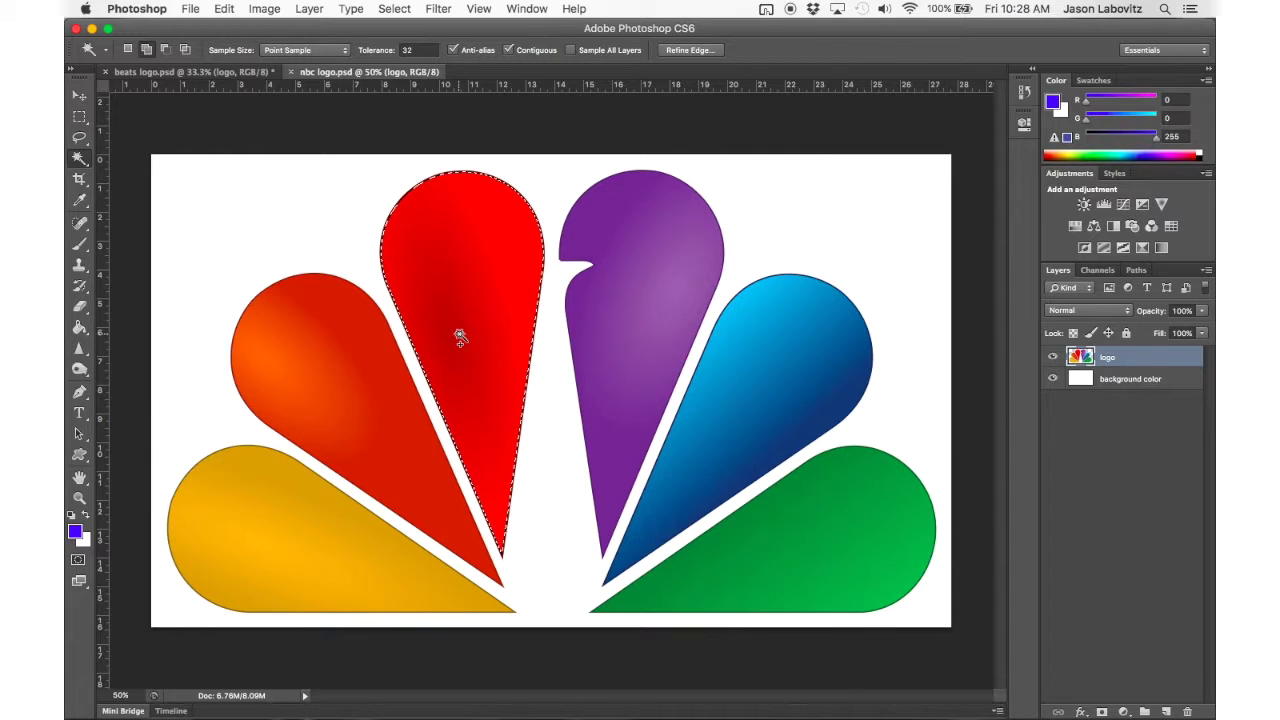
{"action": "left_click", "coordinate": [622, 252], "text": "shift"}
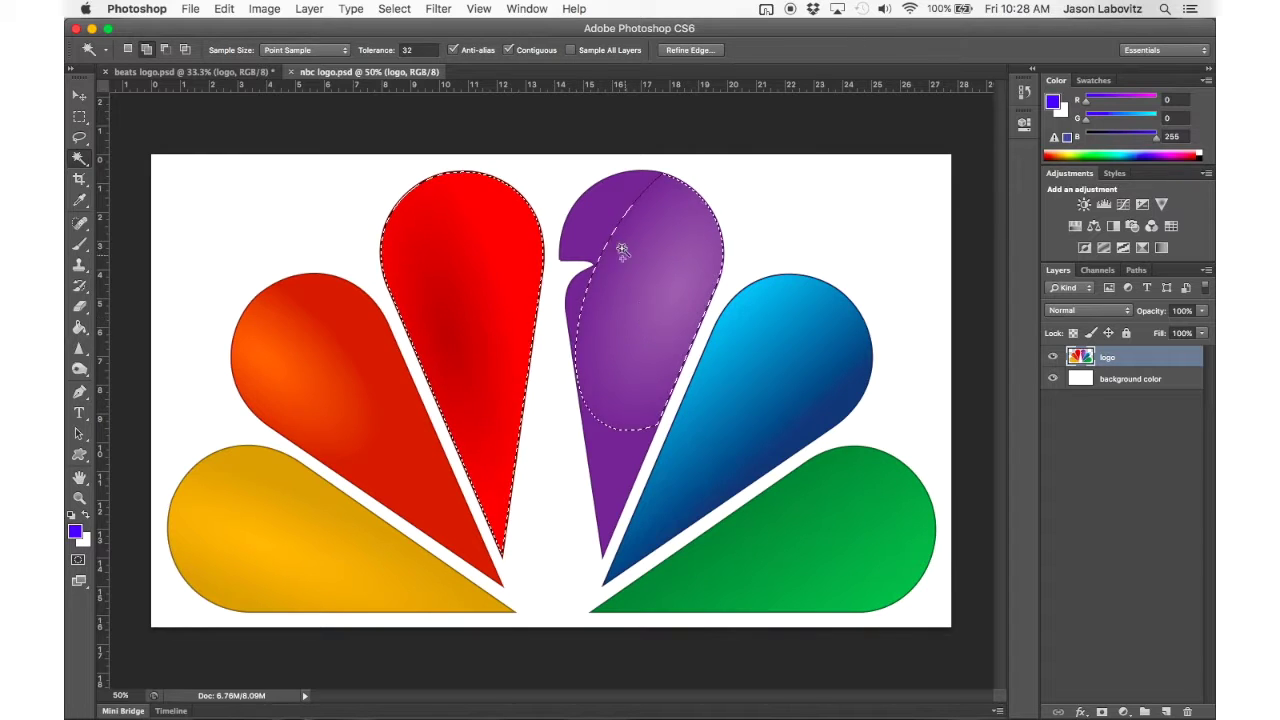
{"action": "left_click", "coordinate": [743, 395], "text": "shift"}
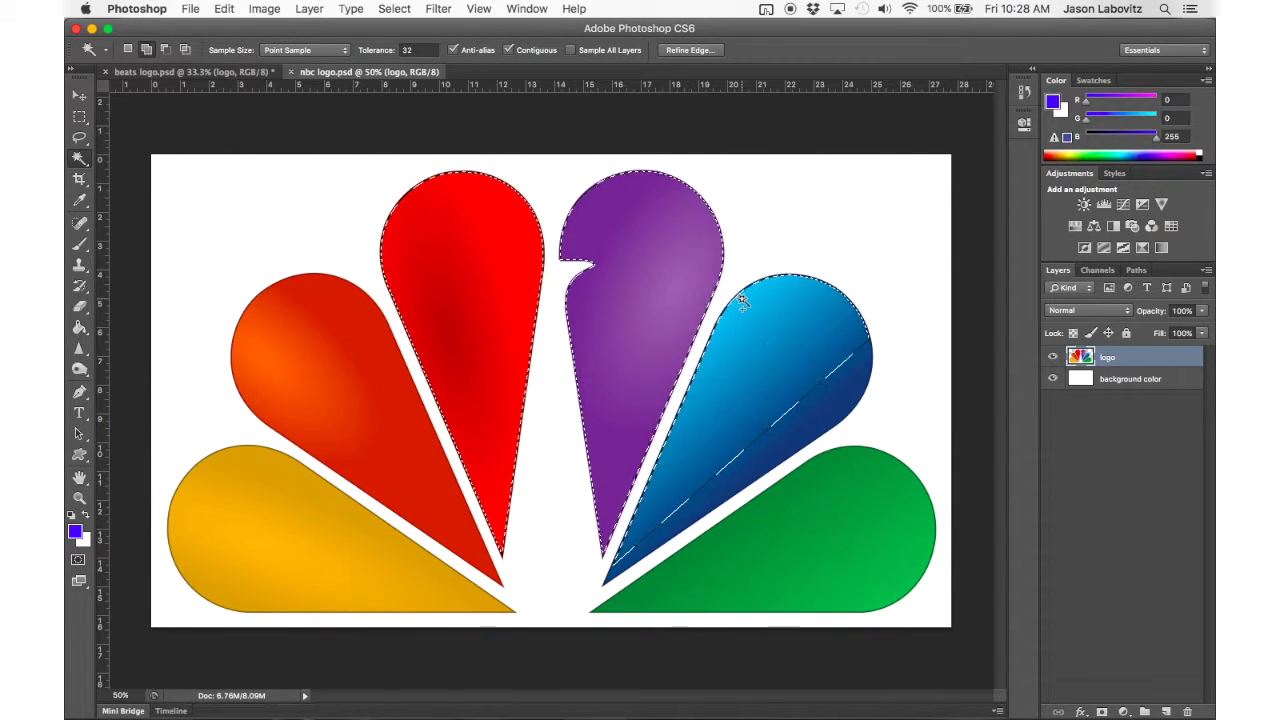
{"action": "left_click", "coordinate": [811, 409], "text": "shift"}
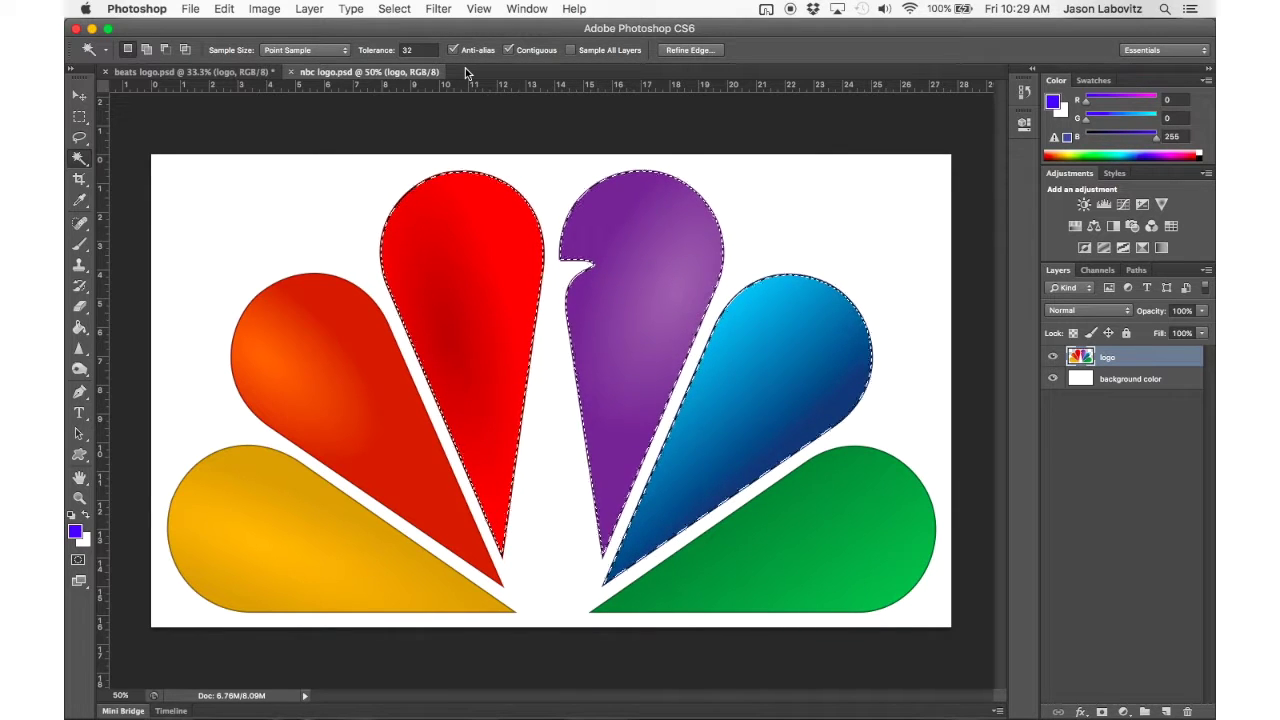
Step: Set the Magic Wand tolerance to 50 and add the green and orange feathers to the selection
{"action": "left_click", "coordinate": [419, 50]}
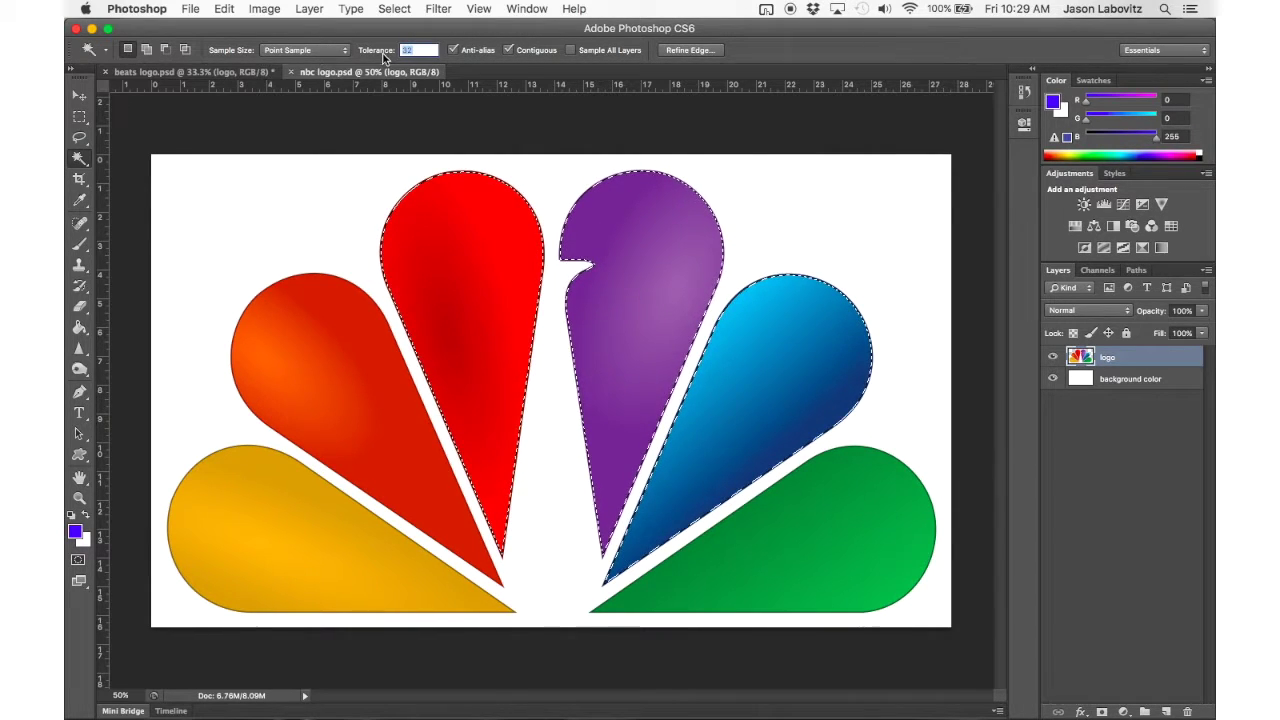
{"action": "type", "text": "50"}
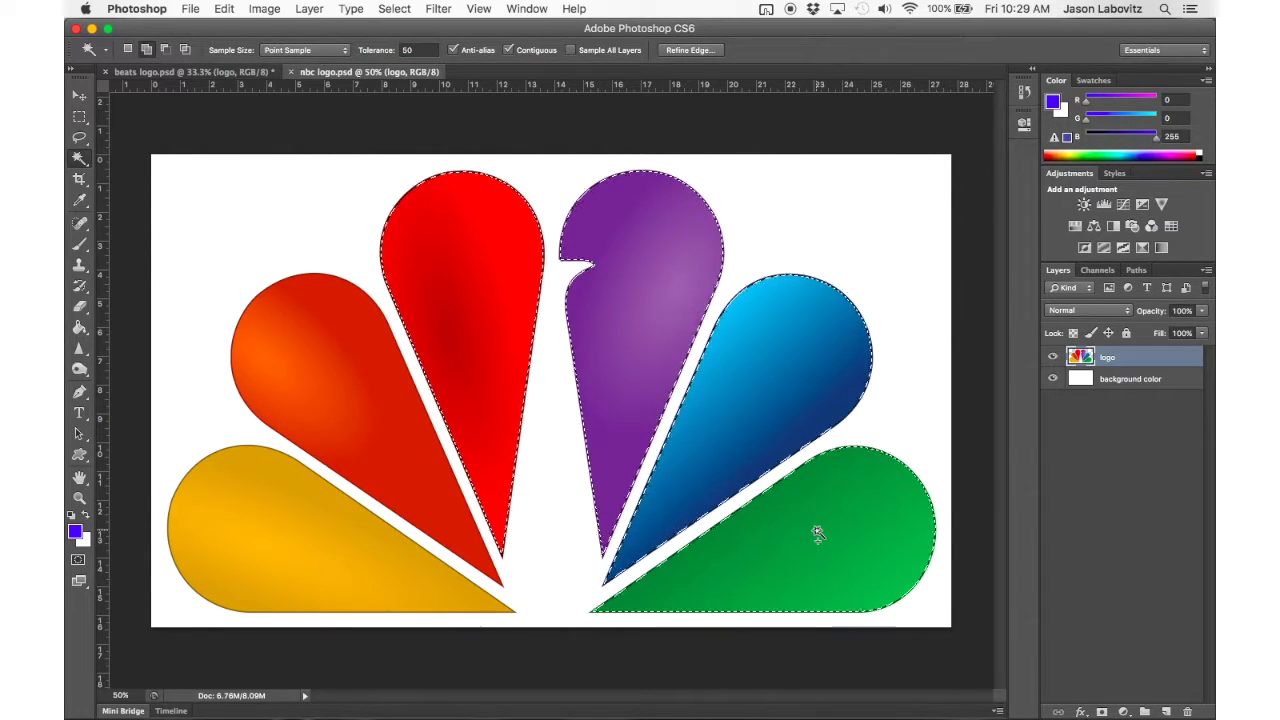
{"action": "left_click", "coordinate": [359, 415]}
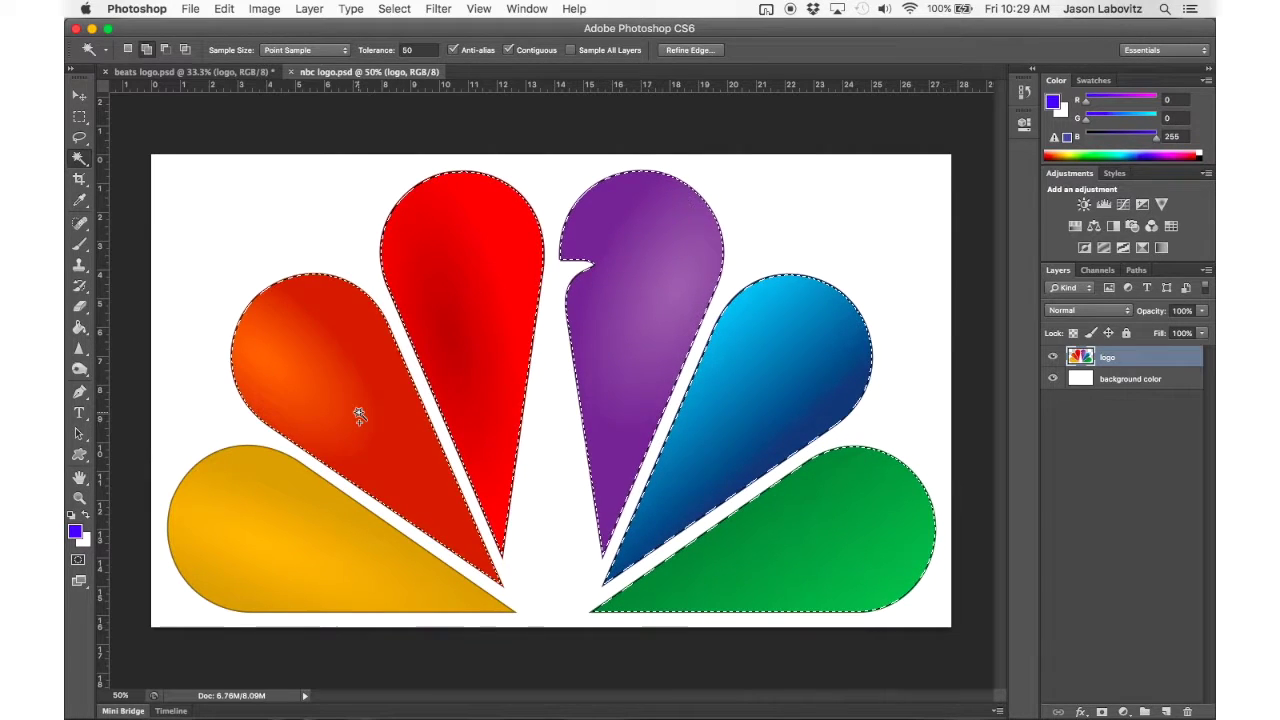
Step: Lower the Magic Wand tolerance to 5 and try adding the yellow feather to the selection
{"action": "left_click", "coordinate": [418, 50]}
{"action": "type", "text": "5"}
{"action": "key", "text": "shift"}
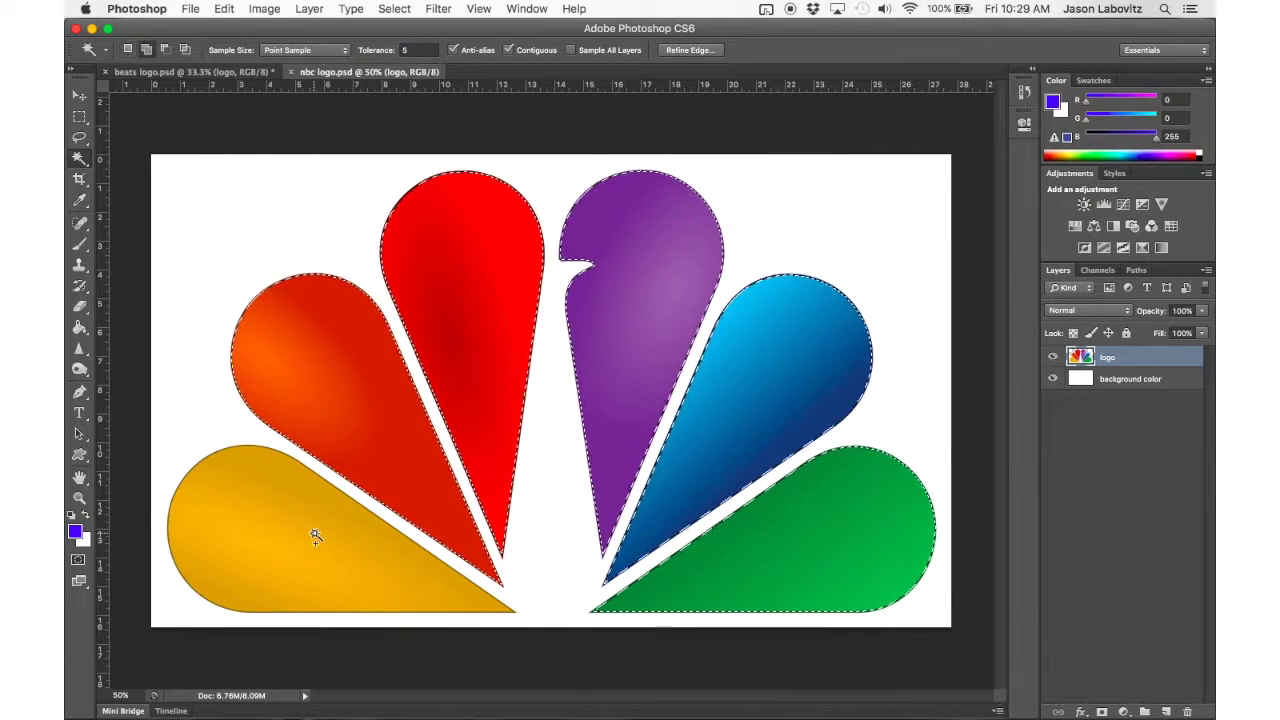
{"action": "left_click", "coordinate": [236, 509], "text": "shift"}
{"action": "left_click", "coordinate": [271, 487], "text": "shift"}
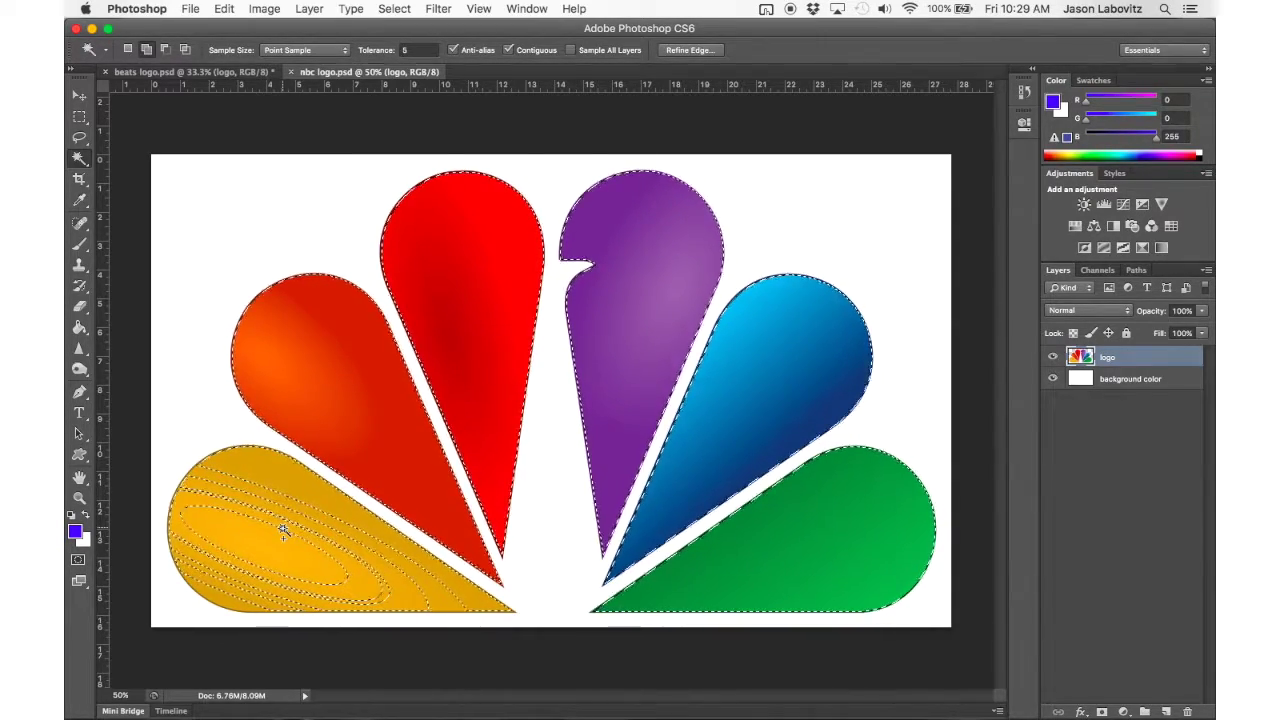
Step: Set the Magic Wand tolerance to 50 and add the entire yellow feather to the selection
{"action": "left_click", "coordinate": [418, 50]}
{"action": "type", "text": "50"}
{"action": "key", "text": "Return"}
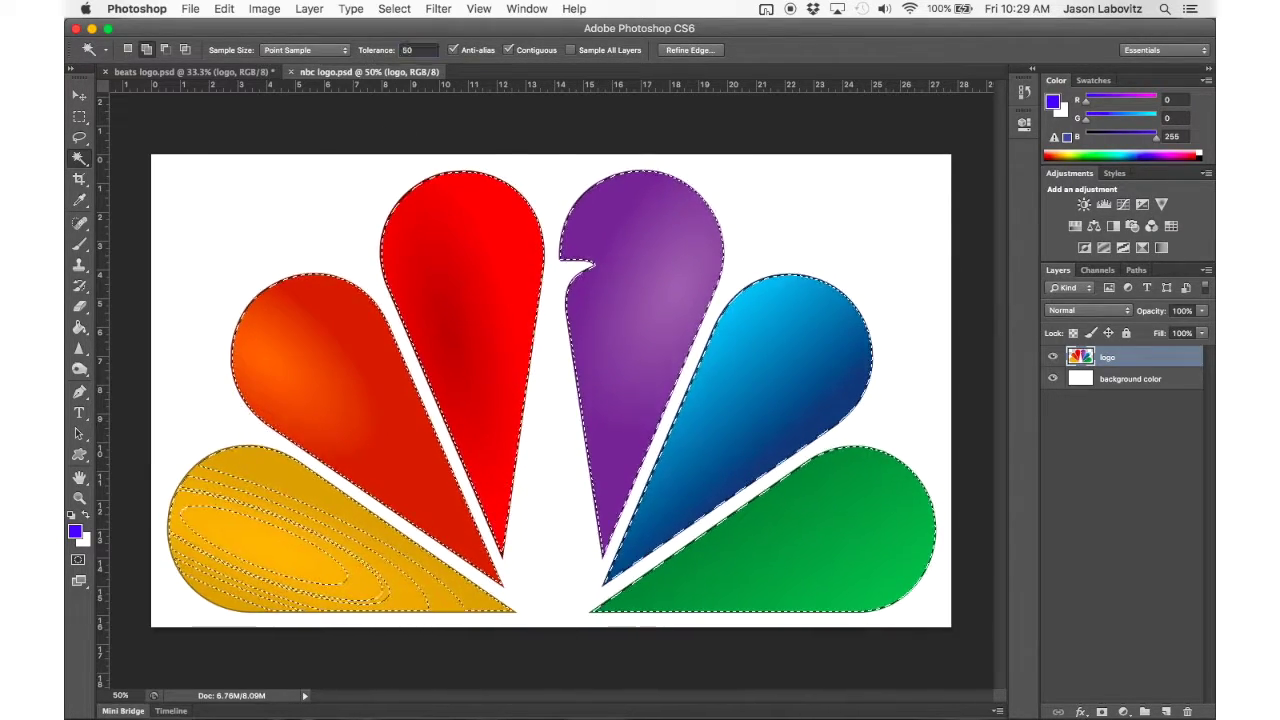
{"action": "key", "text": "shift"}
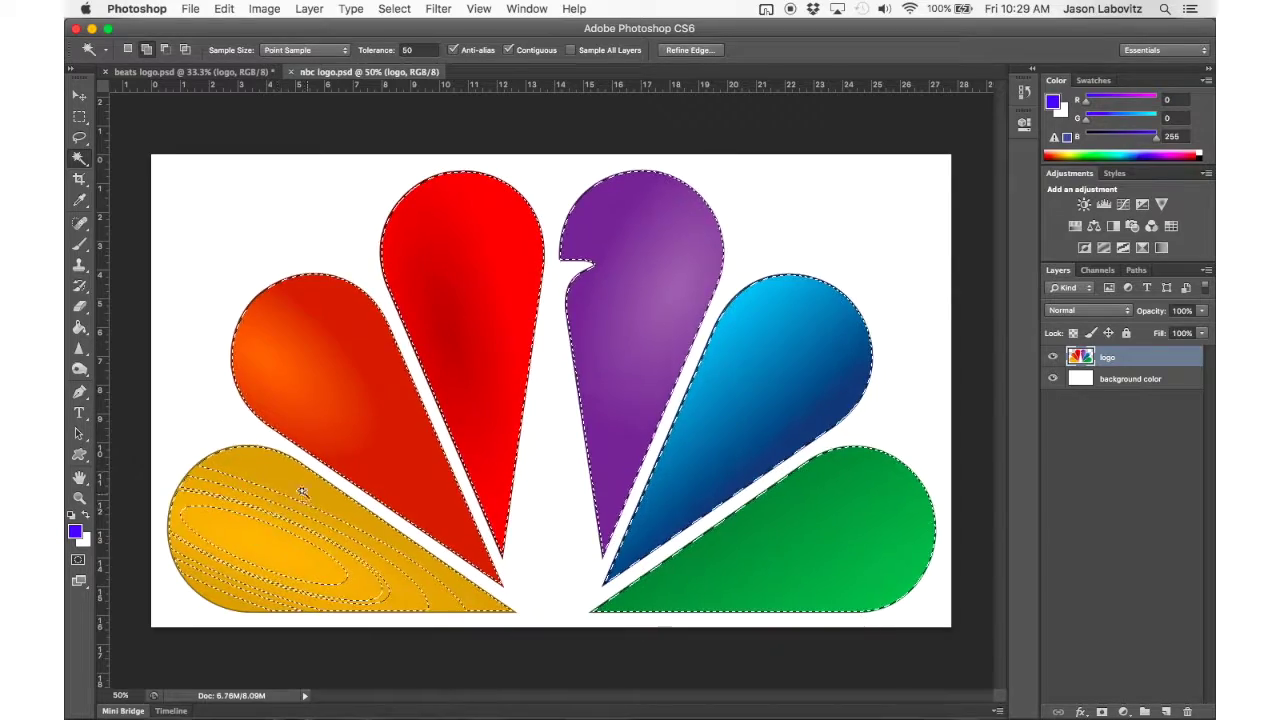
{"action": "left_click", "coordinate": [300, 533], "text": "shift"}
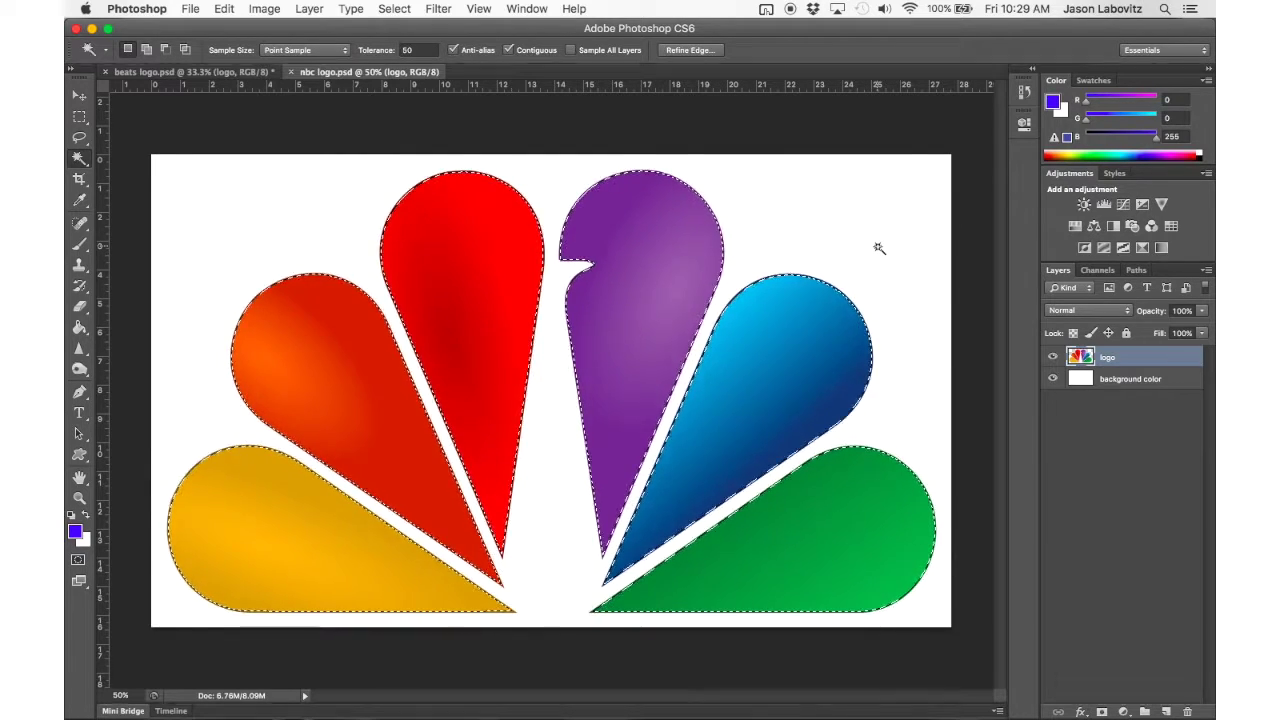
Step: Delete the selected feather colors, fill all six feathers with the blue foreground color using the Paint Bucket, and deselect
{"action": "key", "text": "Delete"}
{"action": "left_click", "coordinate": [81, 327]}
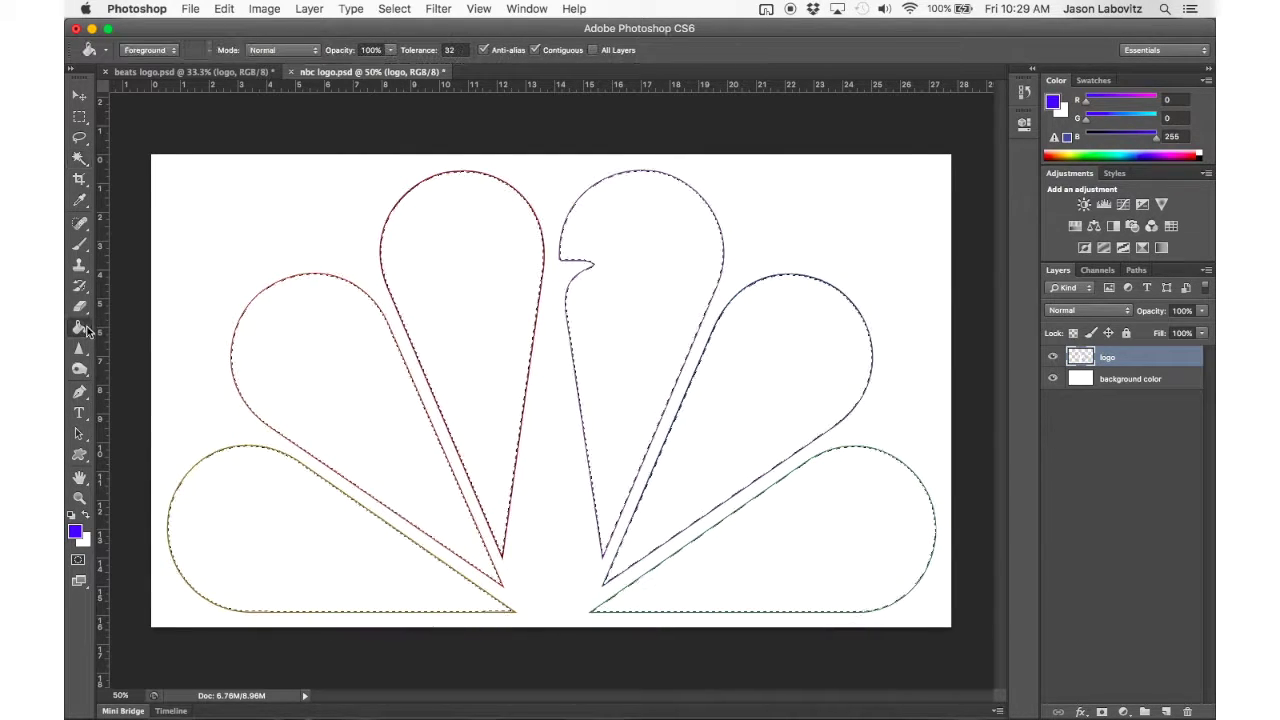
{"action": "left_click", "coordinate": [241, 537]}
{"action": "left_click", "coordinate": [342, 415]}
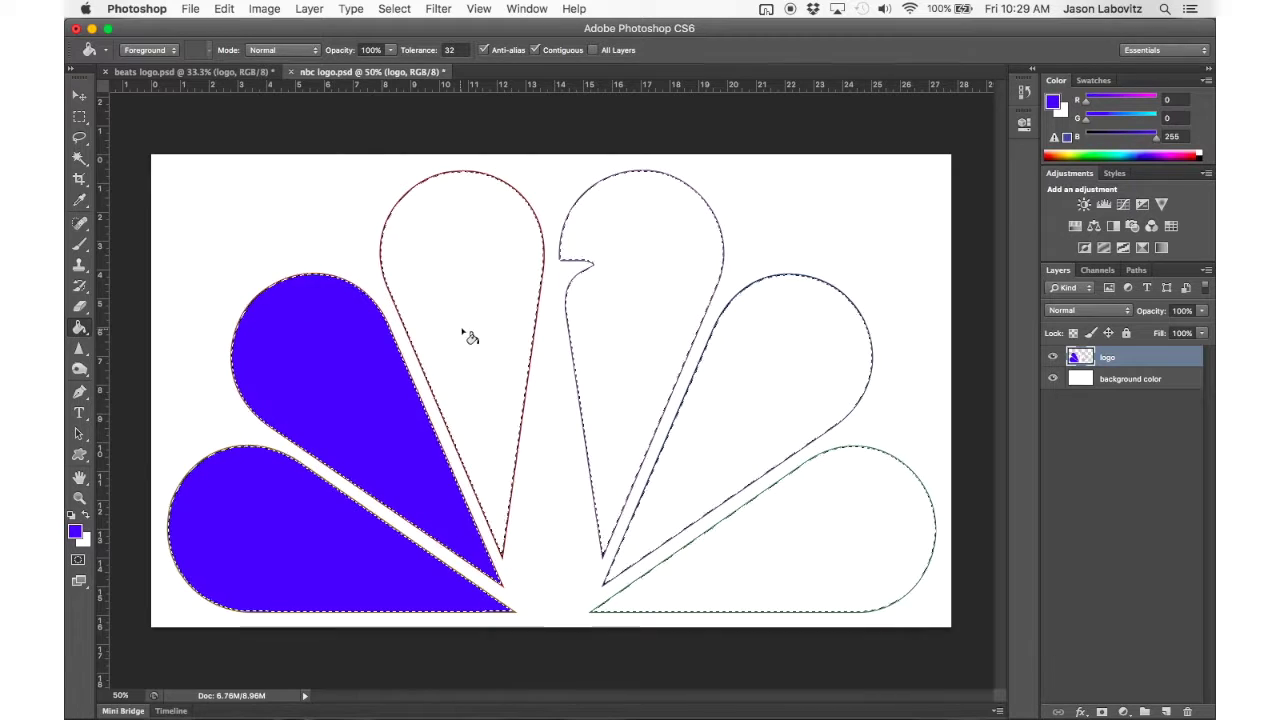
{"action": "left_click", "coordinate": [466, 337]}
{"action": "left_click", "coordinate": [615, 298]}
{"action": "left_click", "coordinate": [760, 360]}
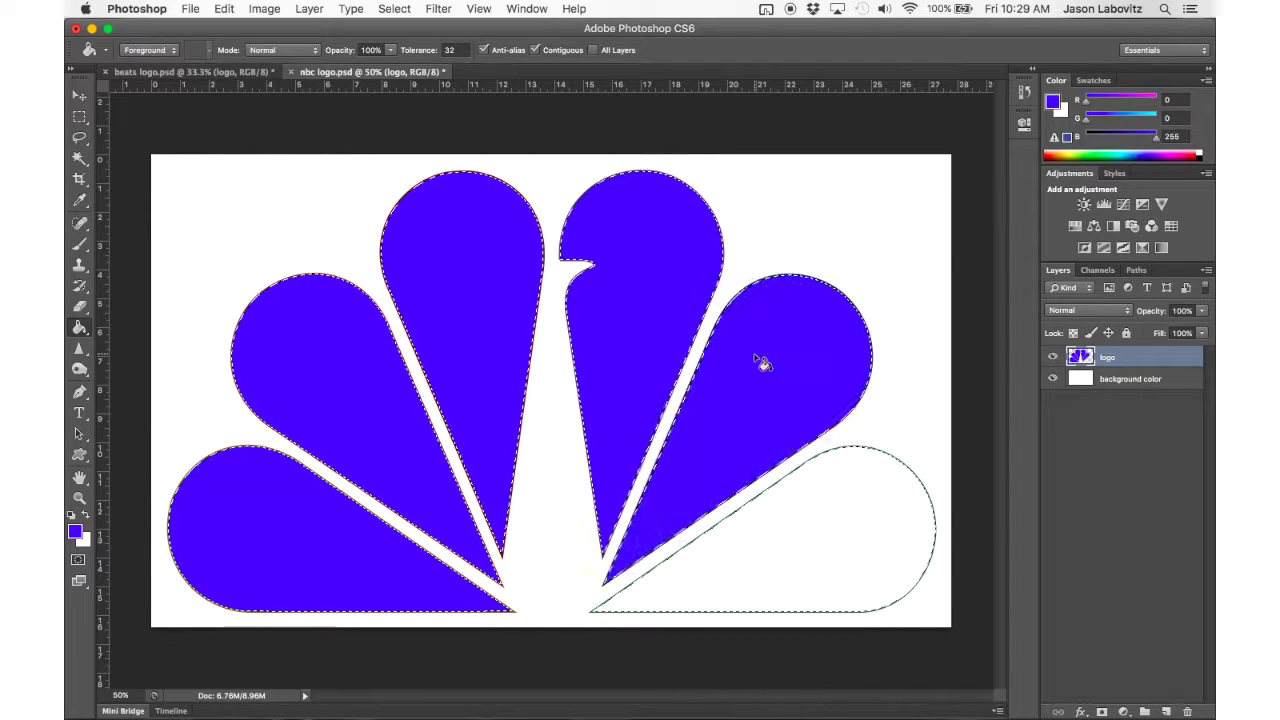
{"action": "left_click", "coordinate": [826, 523]}
{"action": "key", "text": "super+d"}
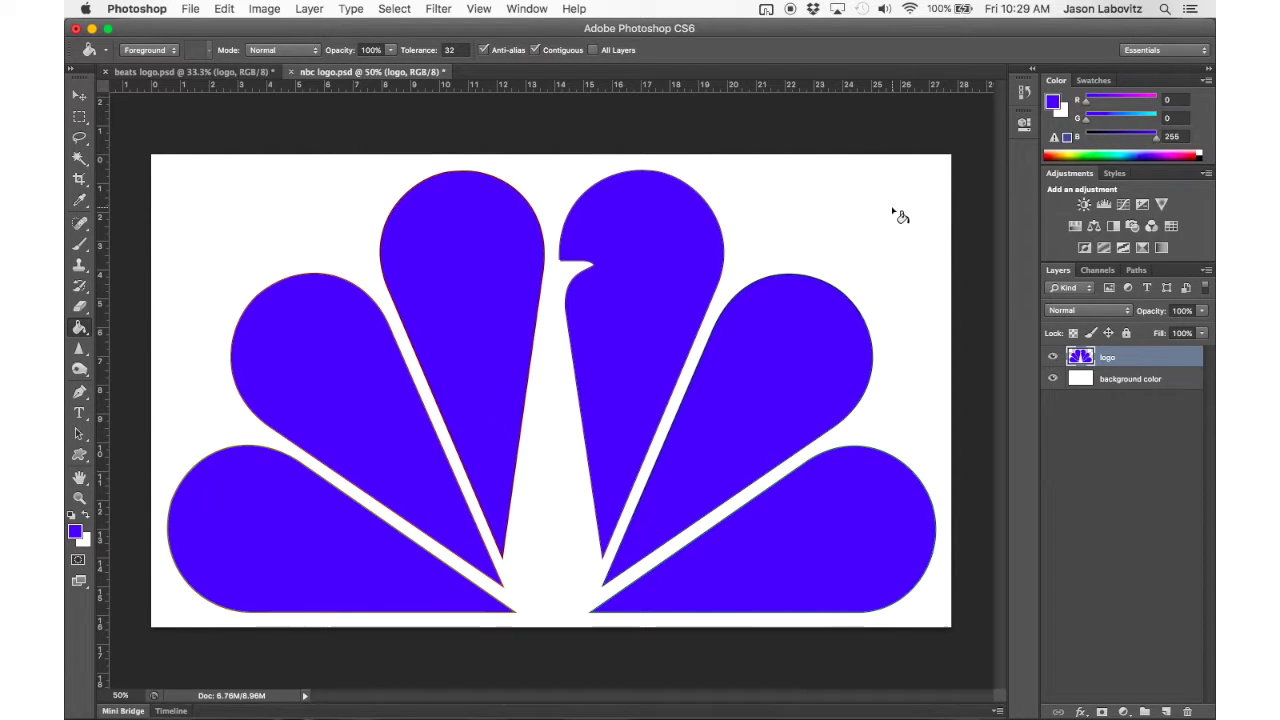